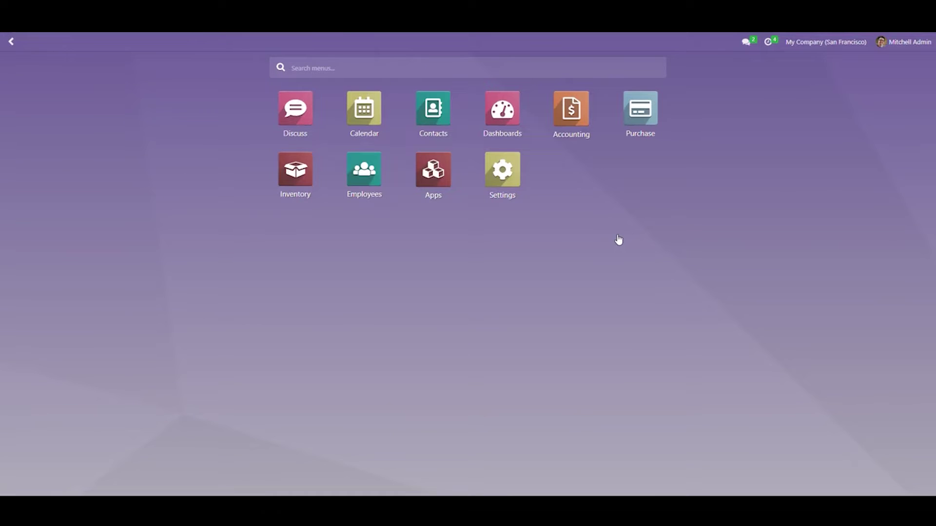
Step: Go to Accounting's Configuration > Asset Types list to reach the Computers type
left_click(578, 125)
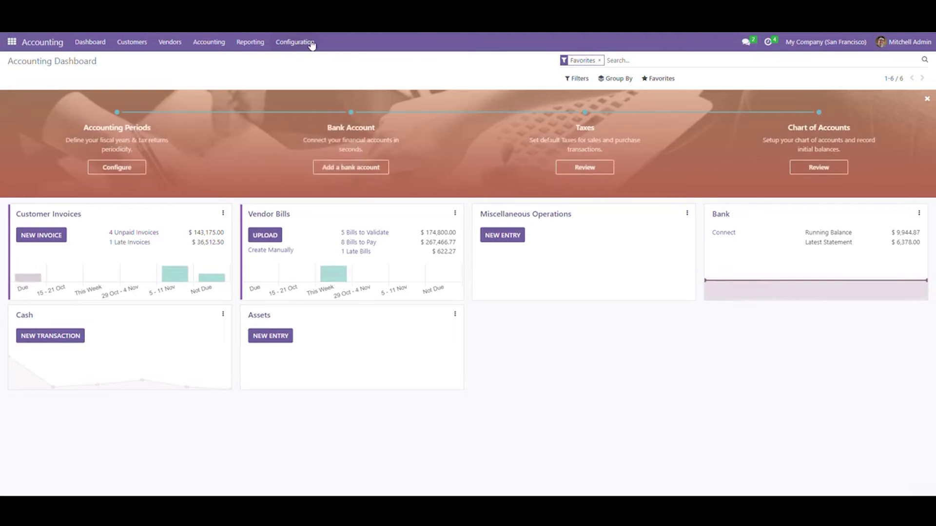
left_click(310, 42)
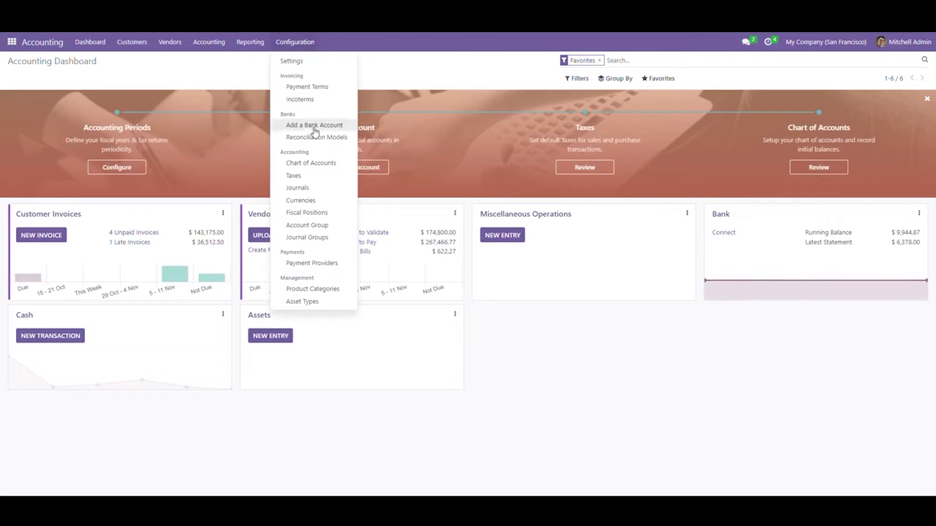
left_click(302, 302)
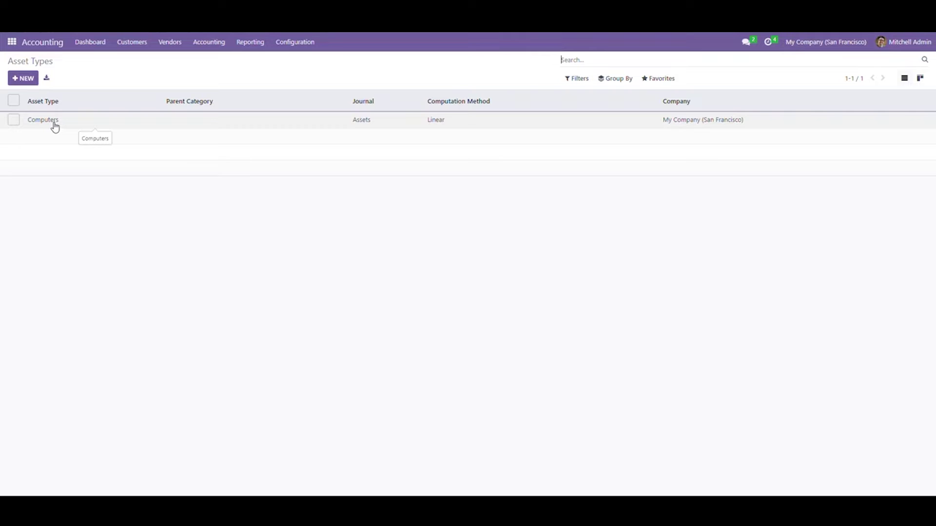
left_click(55, 125)
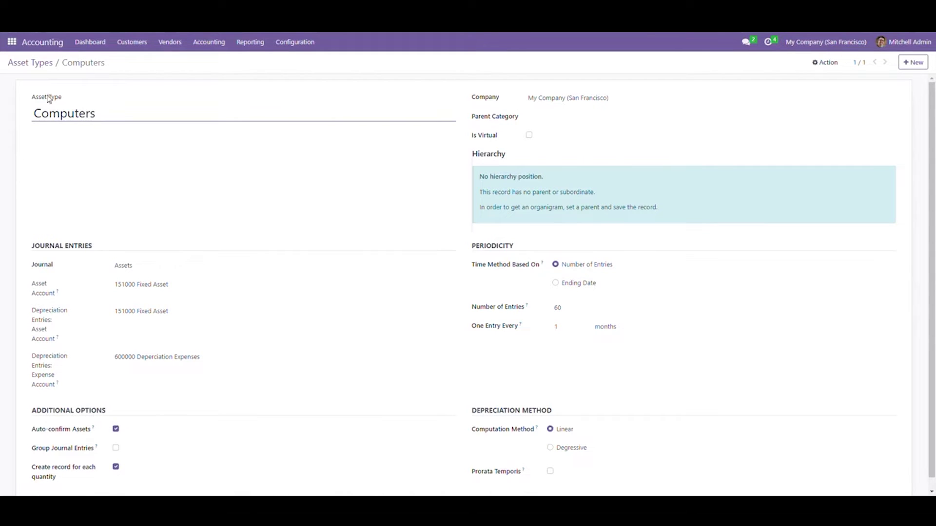
left_click_drag(105, 116, 41, 113)
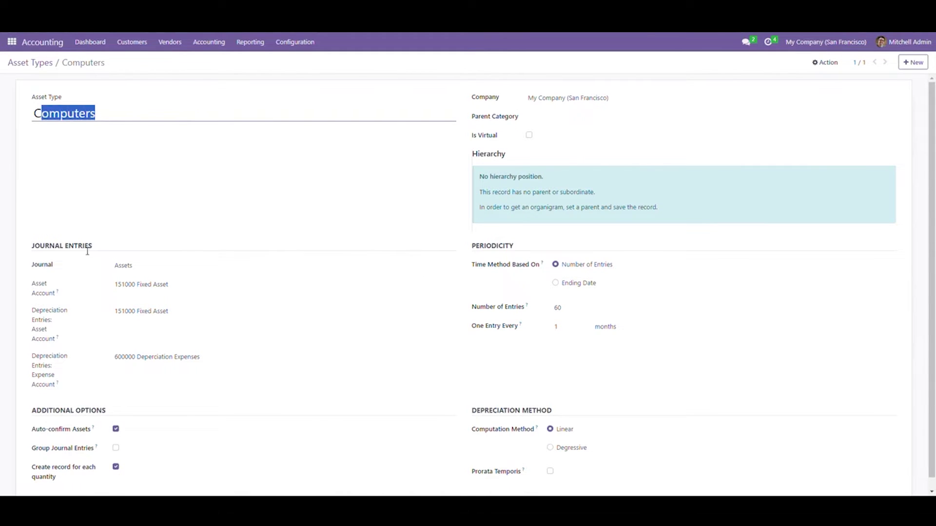
left_click(125, 267)
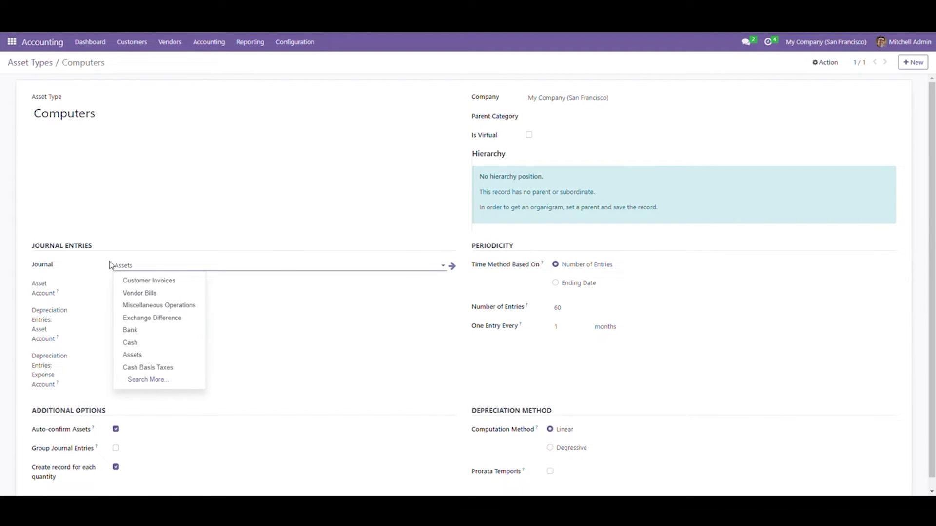
left_click(60, 276)
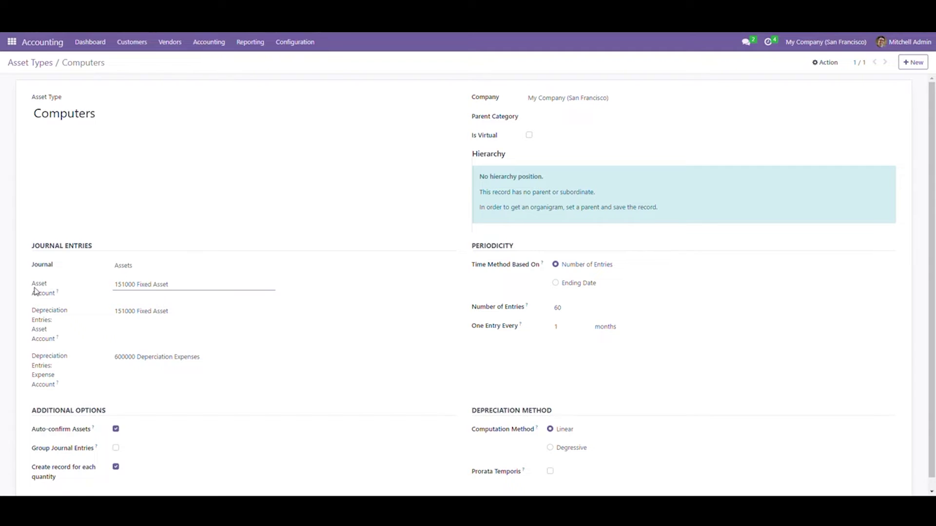
left_click(45, 291)
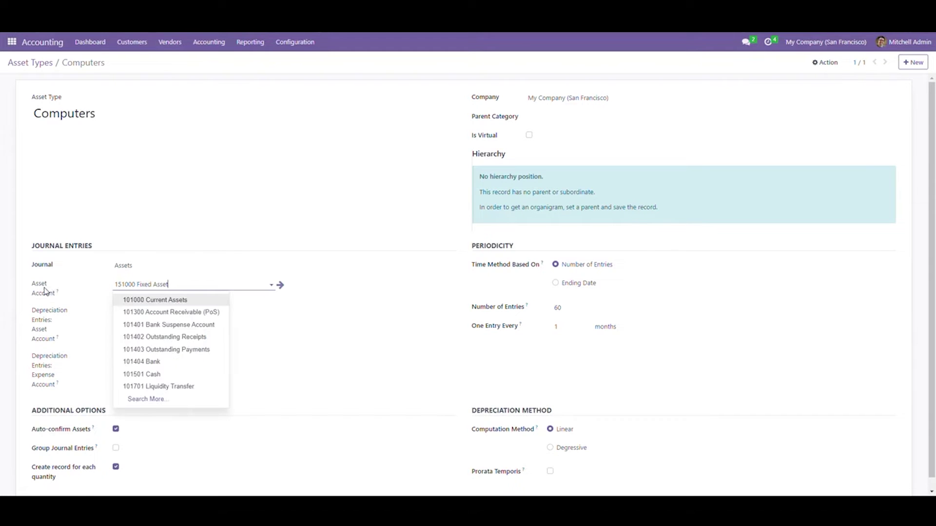
left_click(44, 322)
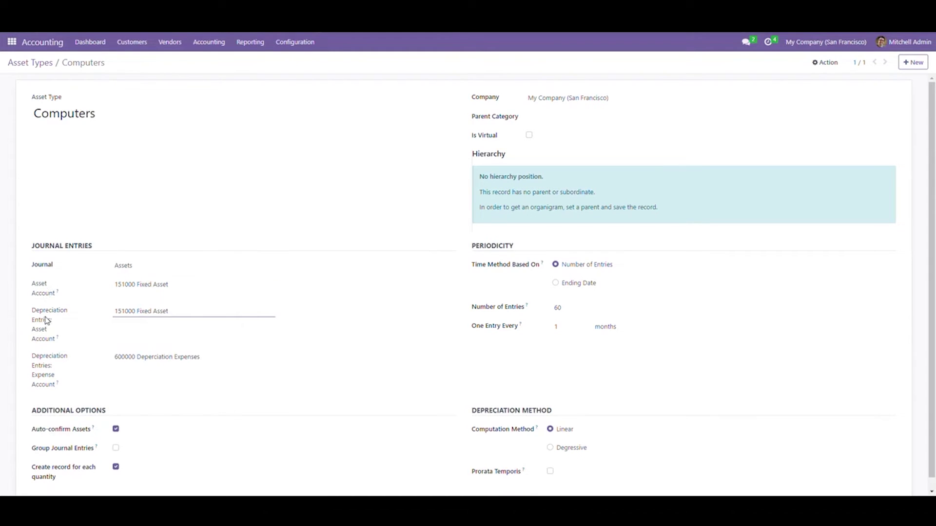
left_click(44, 370)
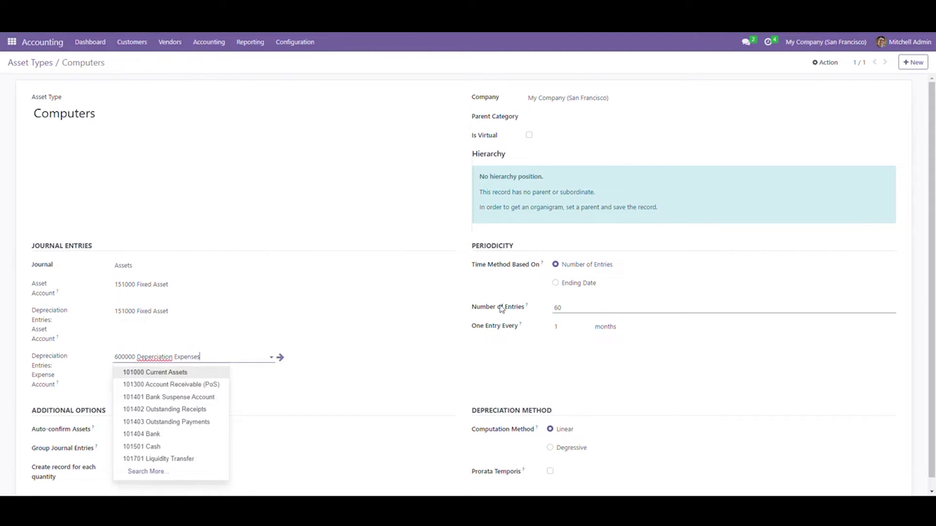
Step: Keep the Computers depreciation at 60 entries every 1 month
left_click(526, 275)
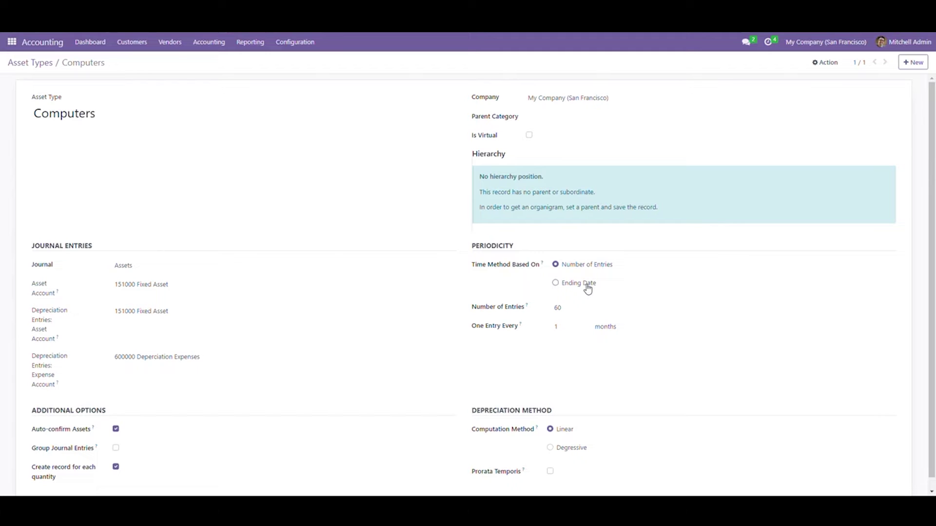
left_click(568, 309)
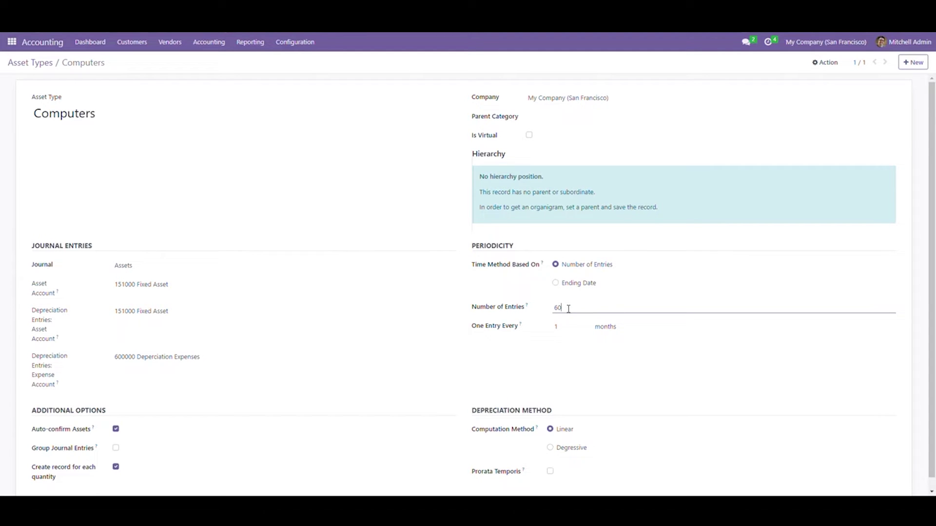
left_click_drag(567, 309, 555, 308)
left_click(543, 313)
Step: Keep auto-confirm and per-quantity records on, Group Journal Entries off, and save
left_click(105, 413)
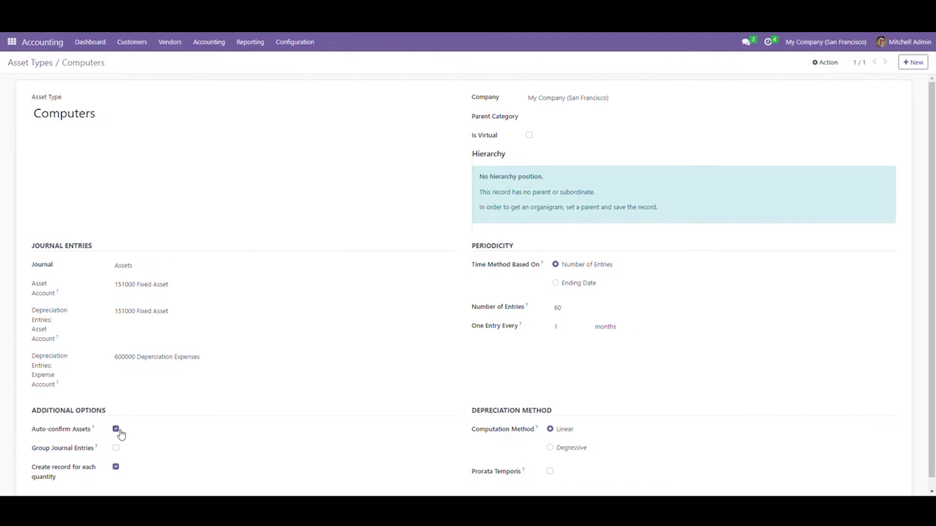
left_click(119, 431)
left_click(117, 449)
left_click(117, 449)
left_click(119, 471)
left_click(115, 64)
Step: Start a new Inventory product named 'computers'
left_click(12, 42)
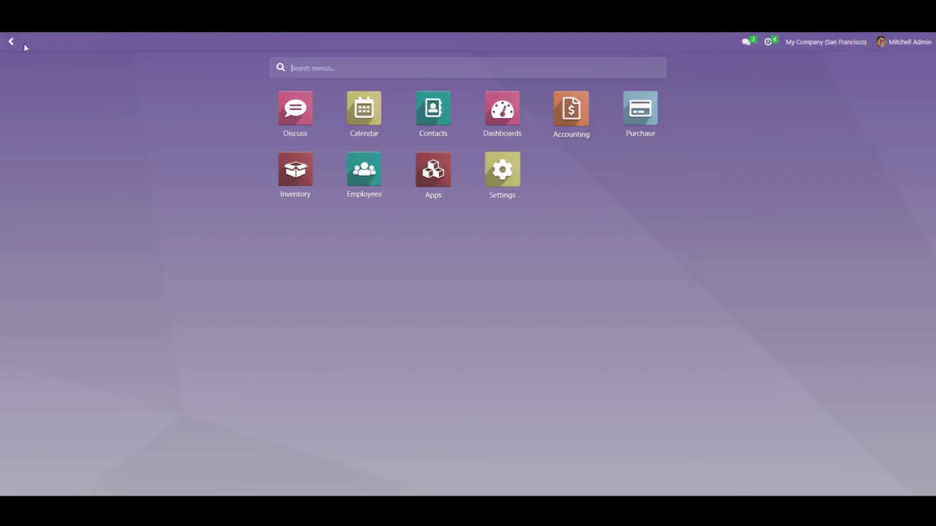
left_click(313, 181)
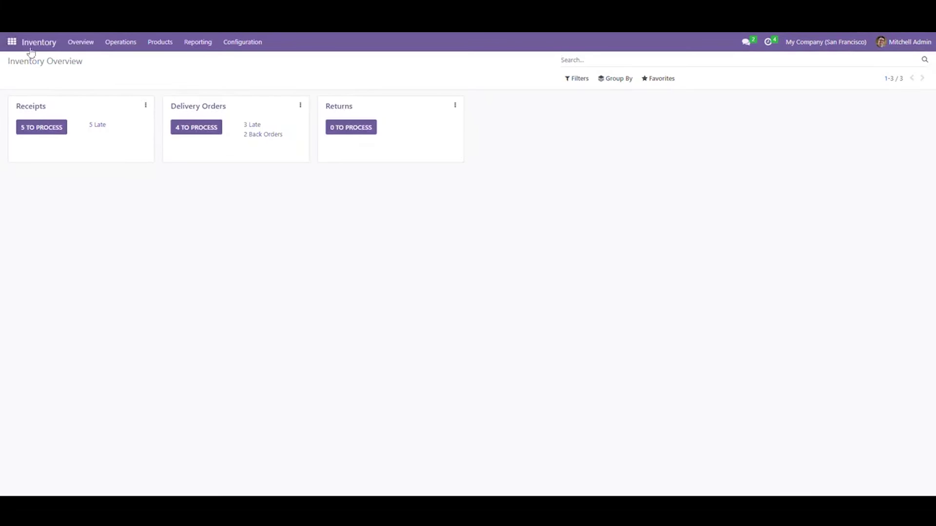
left_click(171, 43)
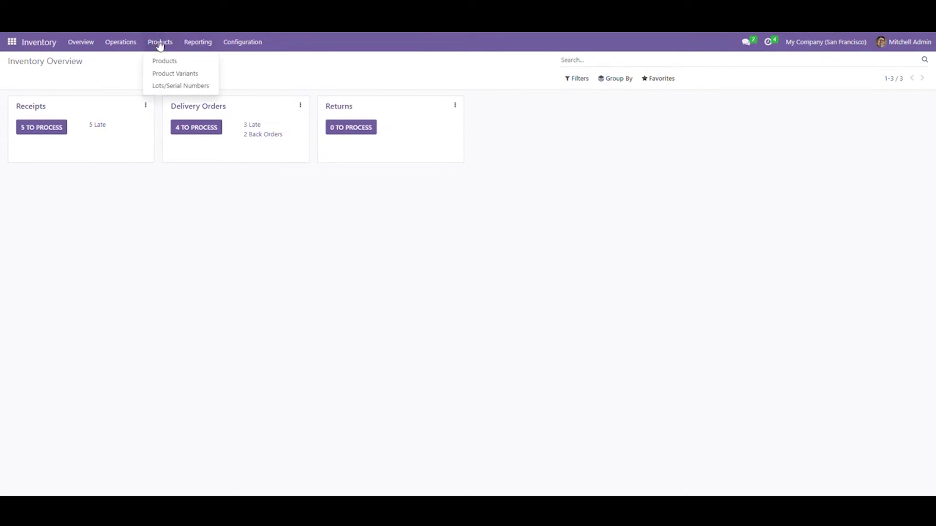
left_click(164, 59)
left_click(24, 77)
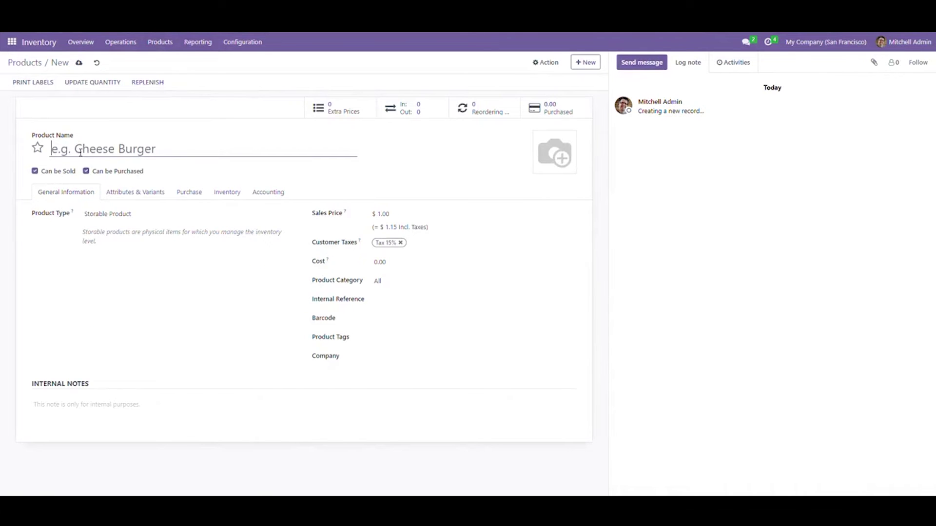
type("compute")
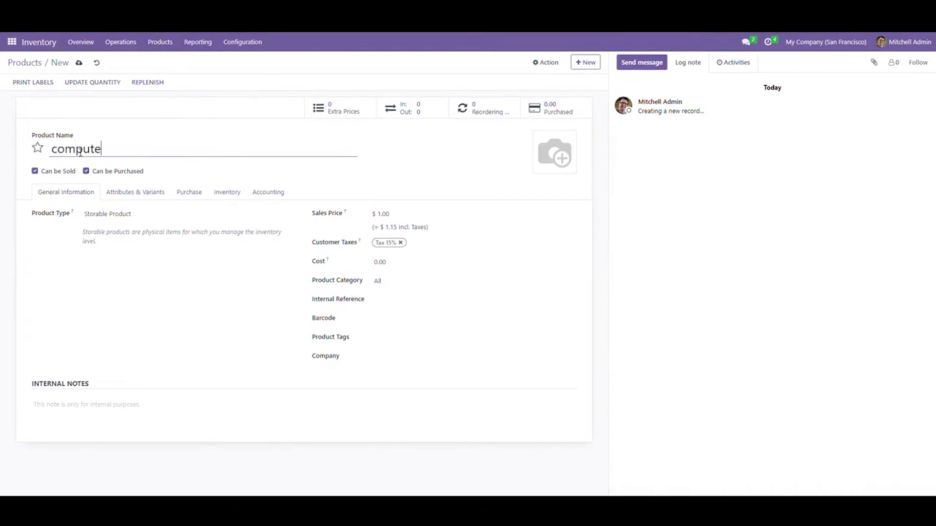
type("rs")
Step: Set the product's Accounting asset type to Computers and save it
left_click(282, 193)
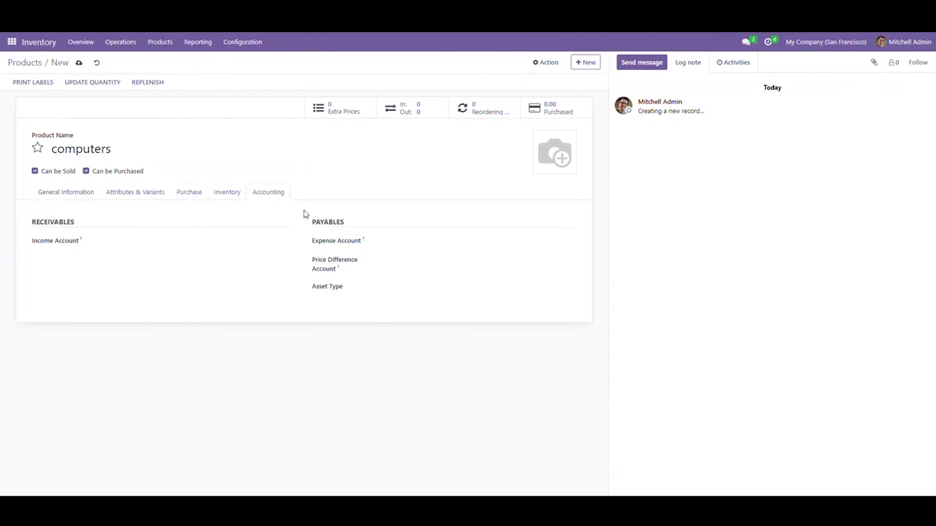
left_click(419, 292)
left_click(420, 303)
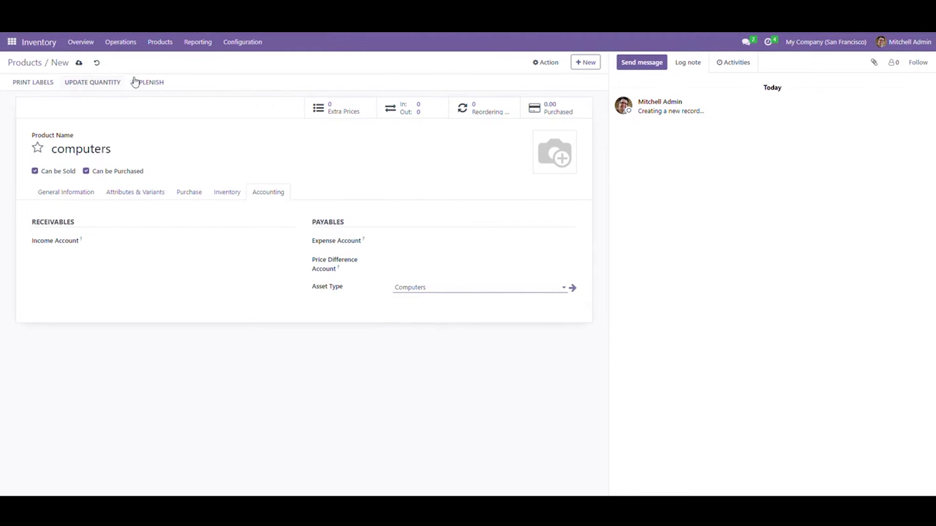
left_click(80, 65)
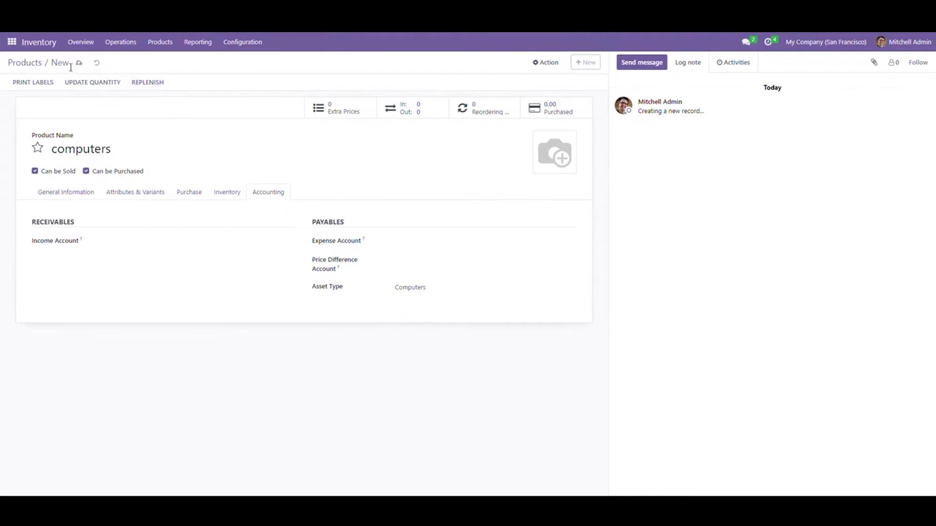
Step: Start a new Purchase request for quotation from vendor Abigail Peterson
left_click(13, 42)
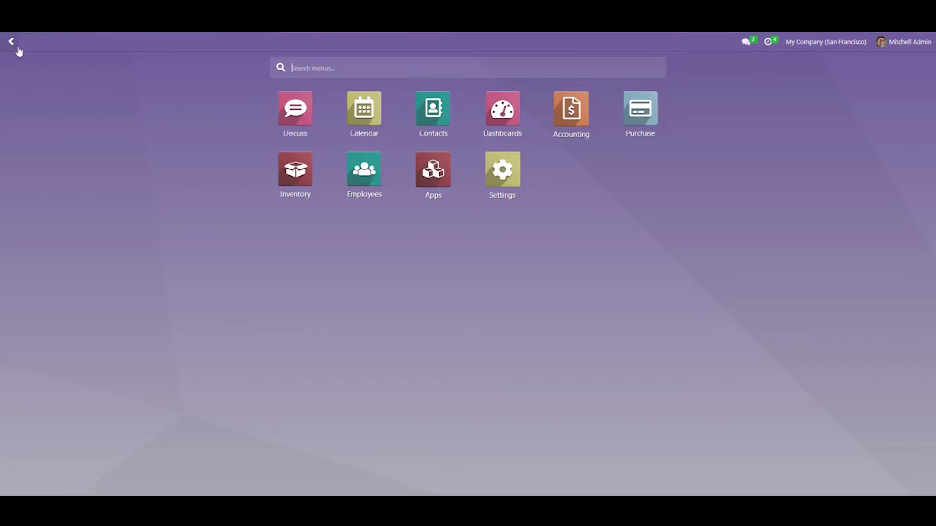
left_click(628, 105)
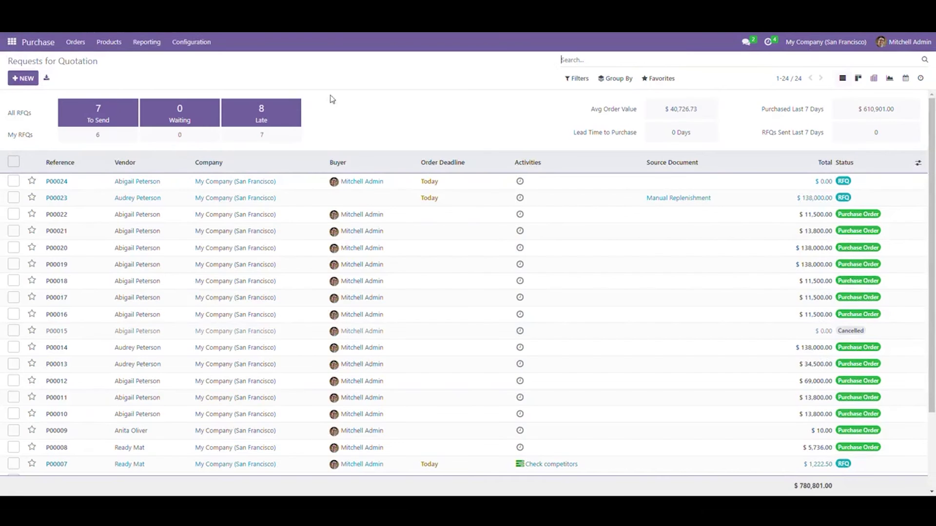
left_click(24, 79)
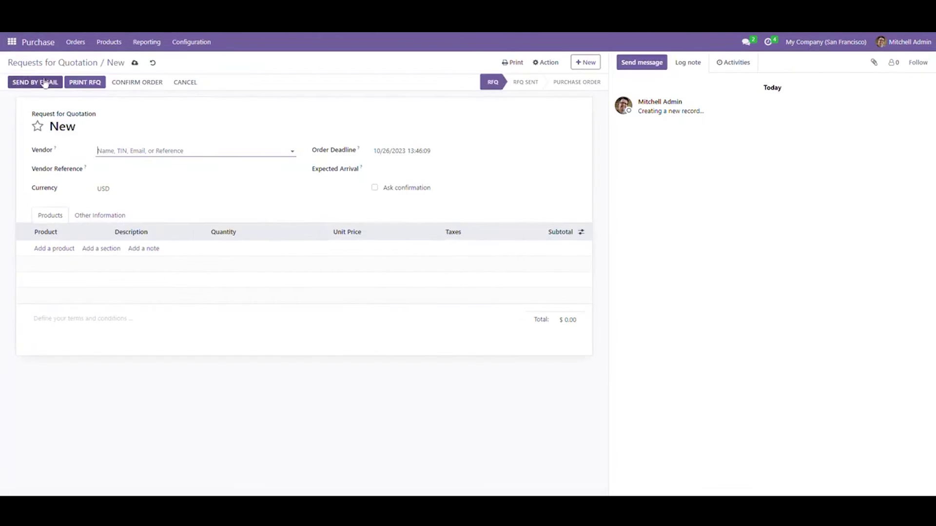
left_click(155, 152)
left_click(147, 171)
Step: Add one computers line at unit price 10,000 and confirm the order
left_click(59, 249)
type("comp")
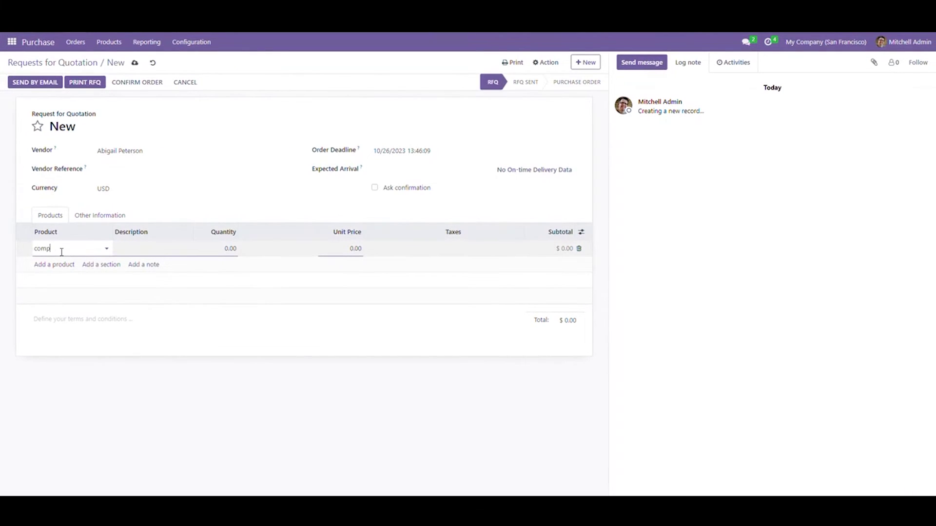
type("uter")
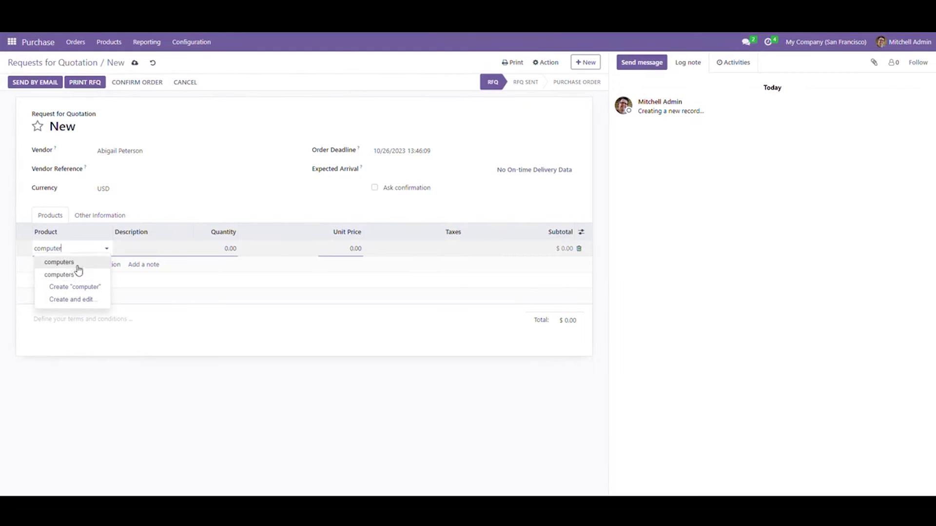
left_click(77, 266)
left_click(351, 249)
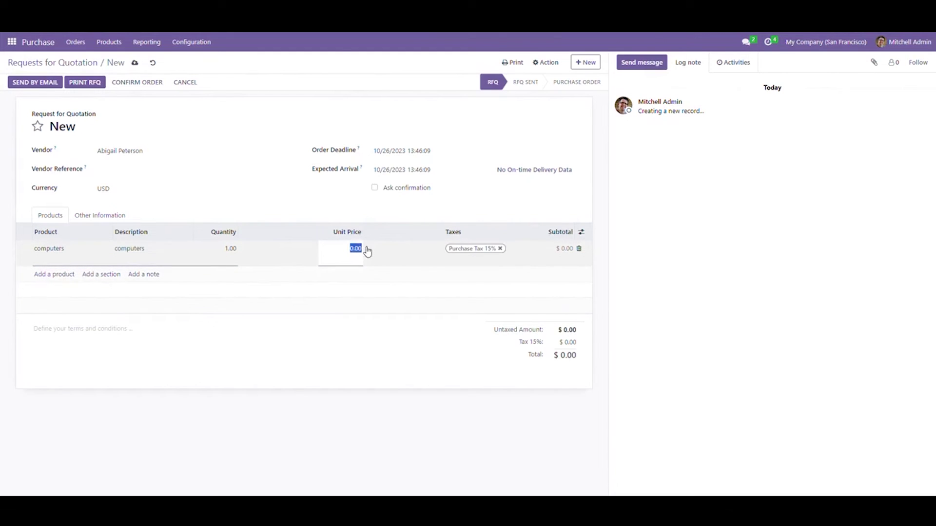
type("10000")
left_click(136, 83)
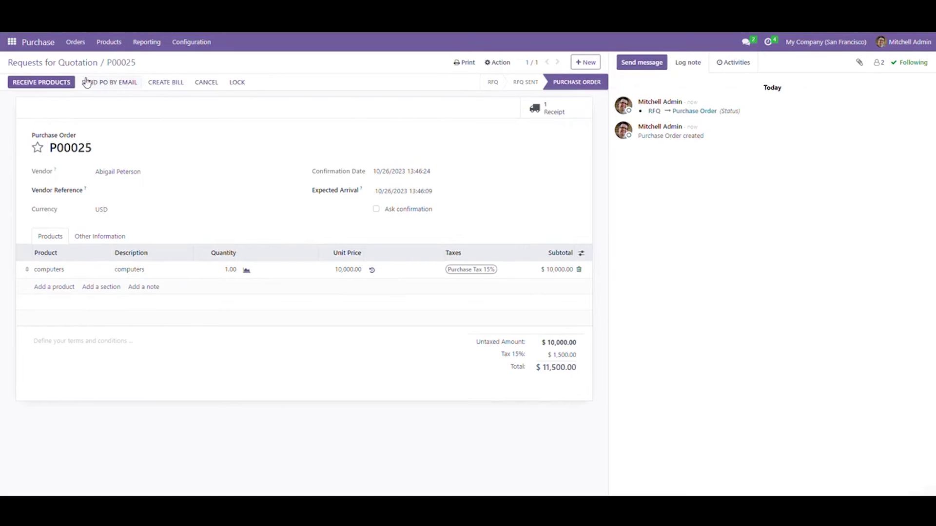
Step: Validate the computers receipt as an immediate transfer, then return to P00025
left_click(44, 81)
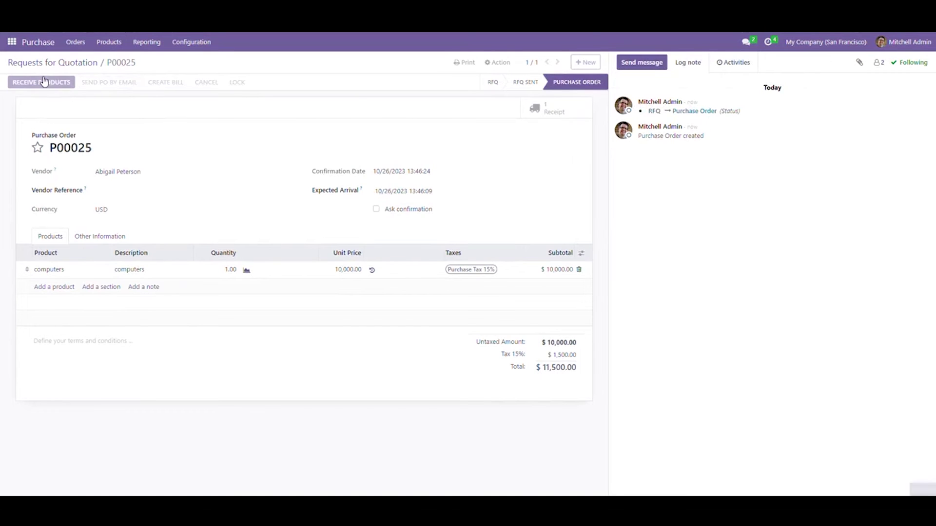
left_click(44, 82)
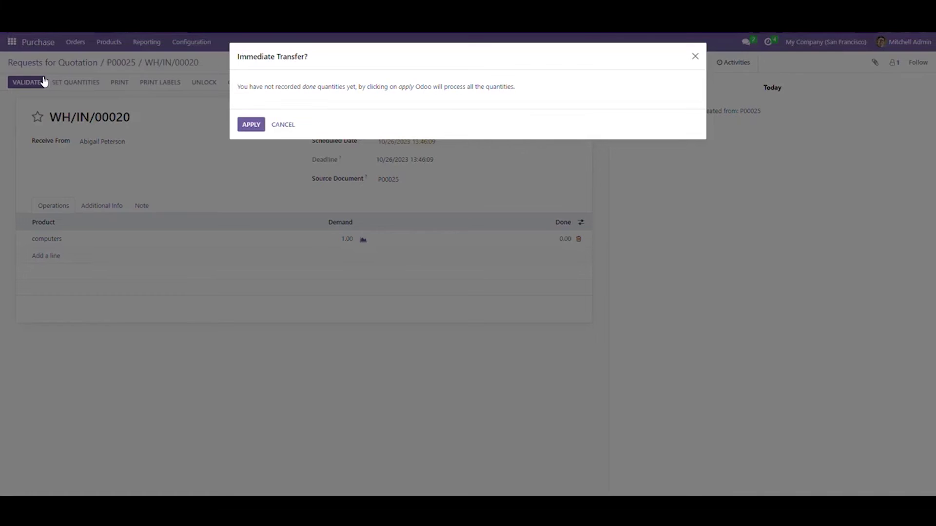
left_click(262, 126)
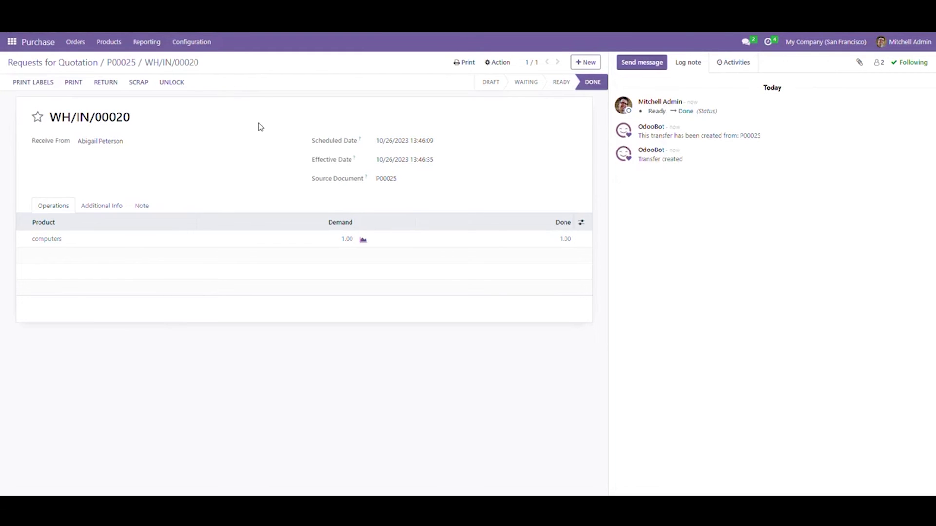
left_click(122, 65)
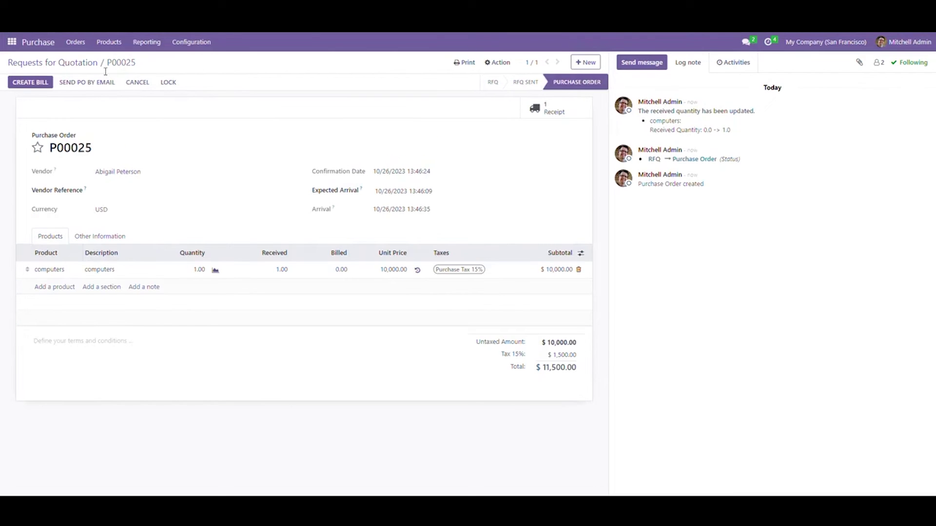
Step: Bill P00025 with today's accounting date, line account 151000 Fixed Asset, and view its assets
left_click(44, 83)
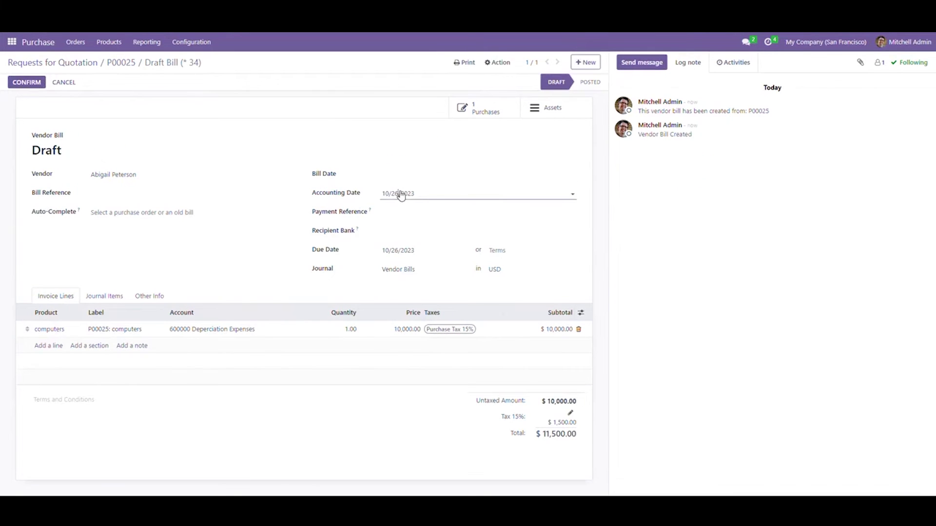
left_click(398, 193)
left_click(468, 313)
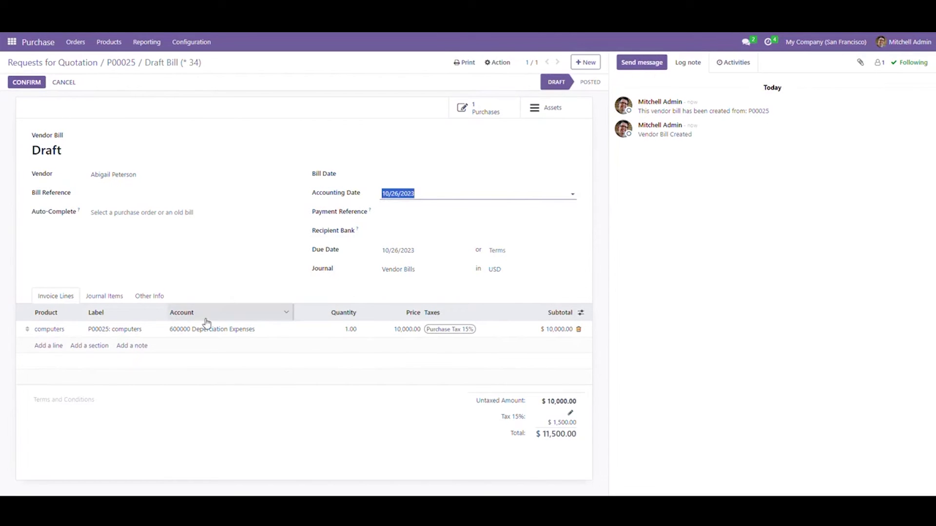
left_click(206, 330)
type("fixed")
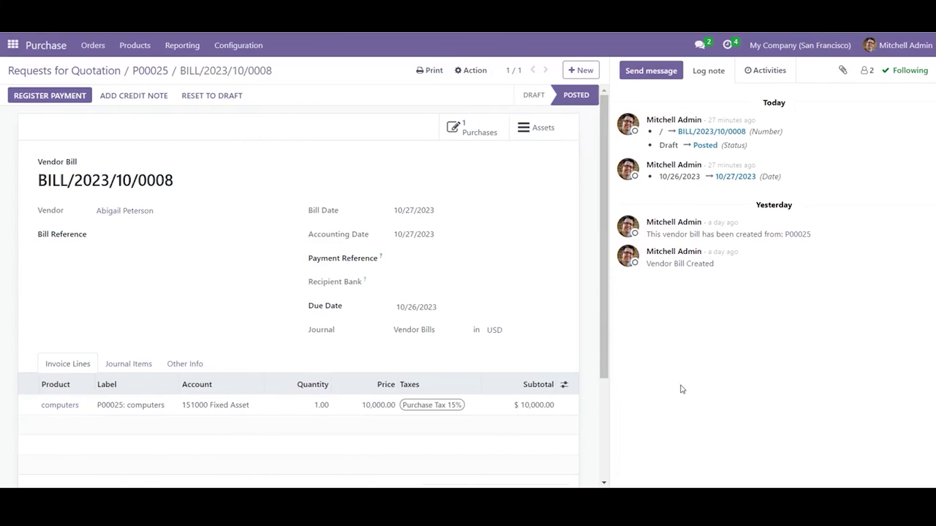
left_click(536, 132)
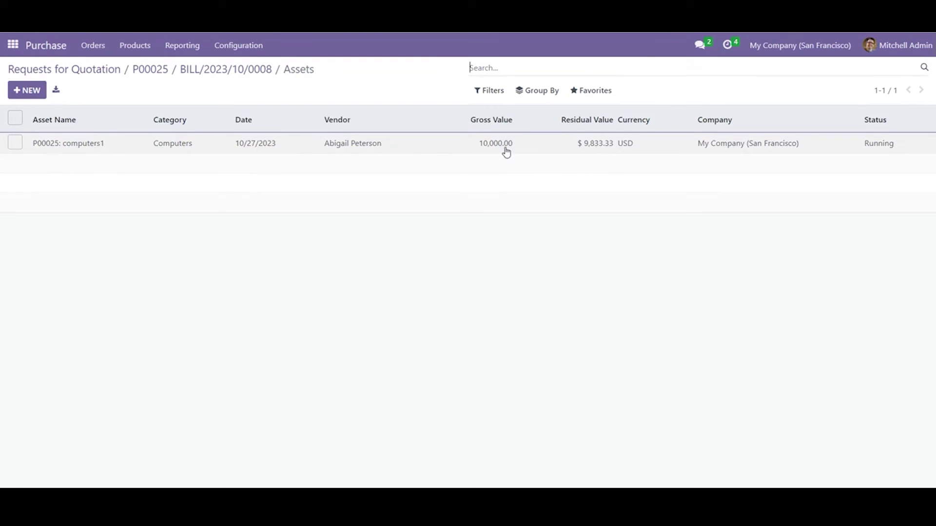
Step: Open asset P00025: computers1 and scroll its 60-line, 166.67-per-period depreciation board
left_click(412, 148)
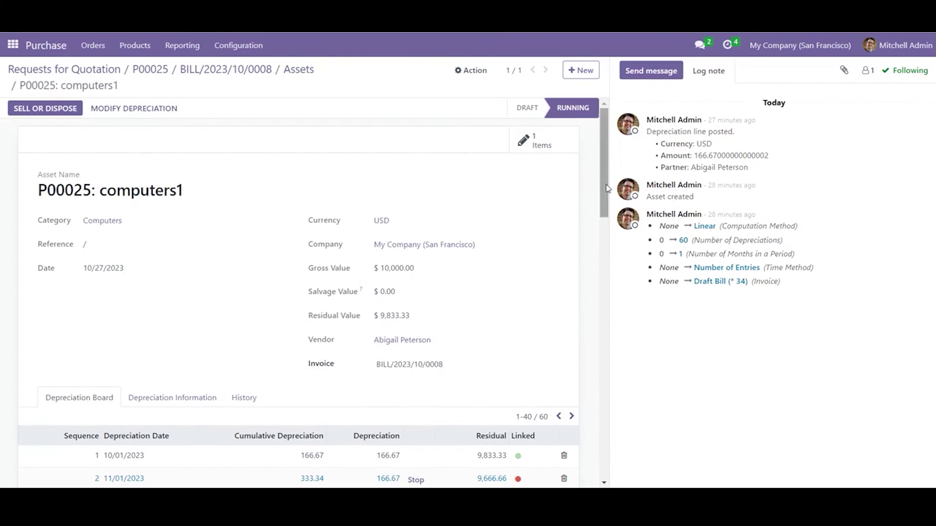
left_click_drag(607, 189, 605, 235)
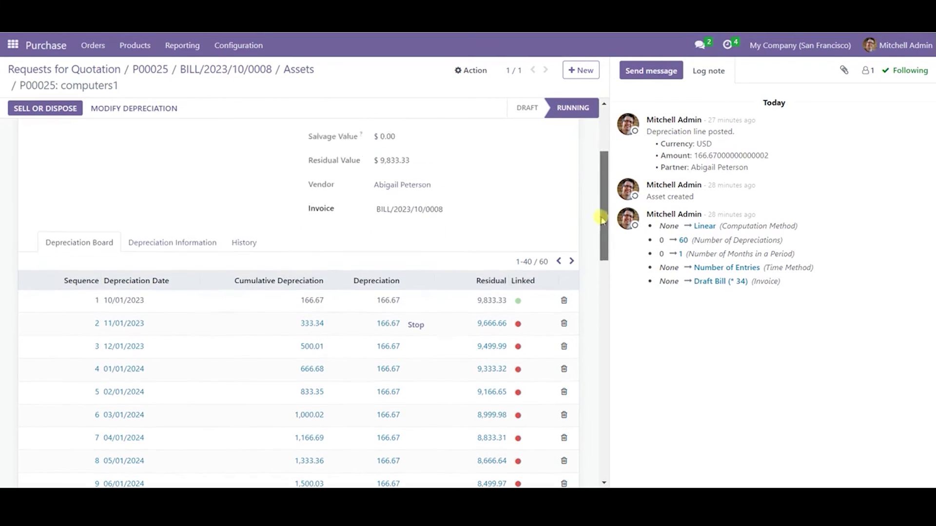
left_click_drag(603, 226, 606, 226)
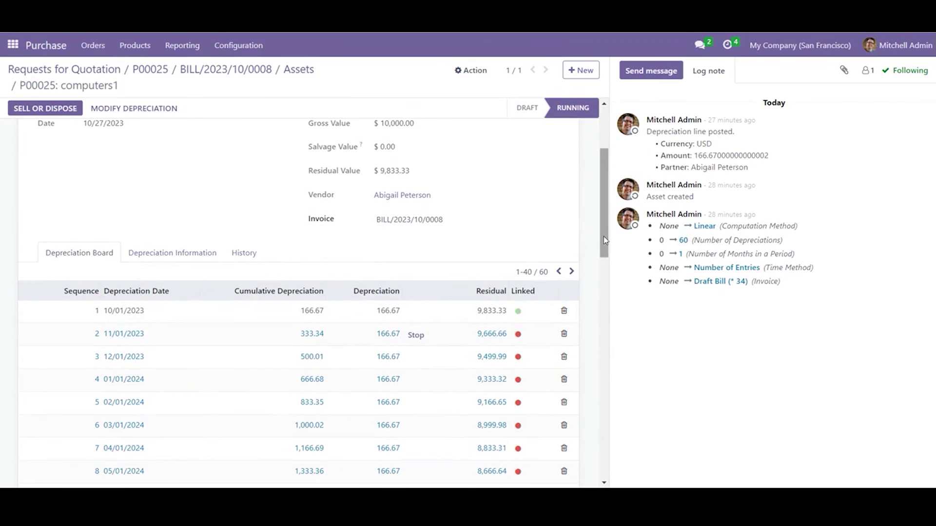
scroll(576, 220, "up", 3)
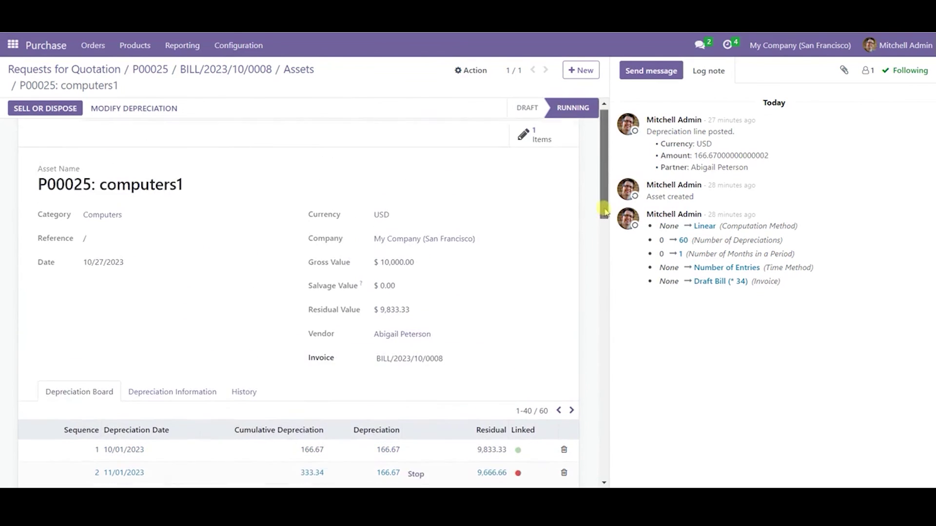
Step: Open the asset's posted journal entry AST/2023/10/0003 from its journal items
left_click(540, 145)
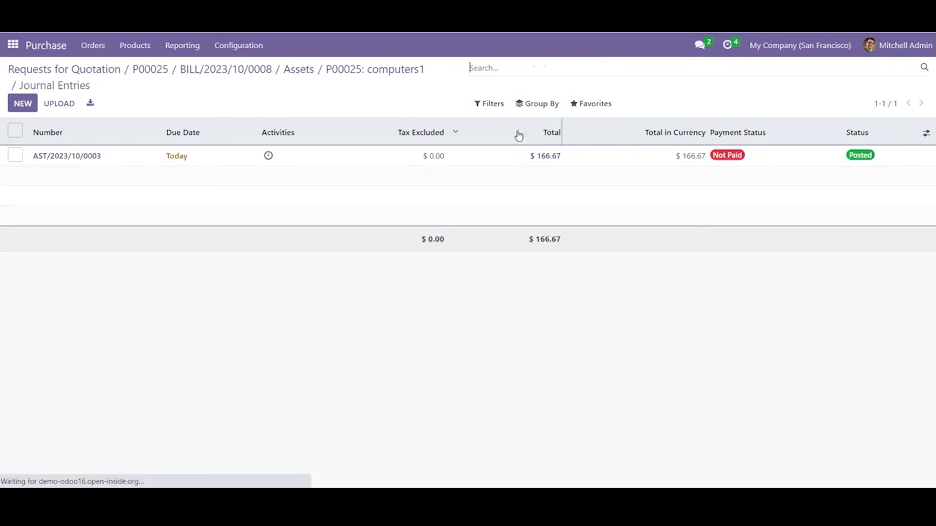
left_click(354, 160)
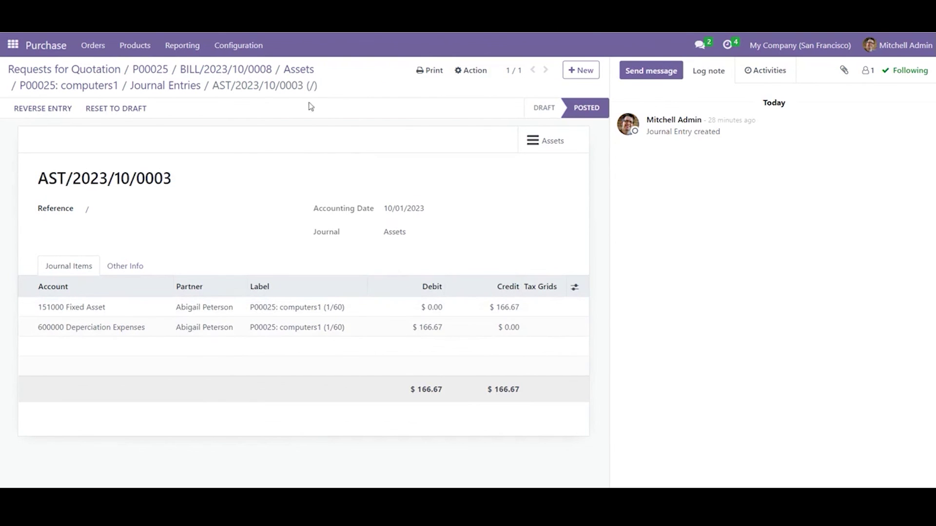
Step: Navigate back through Accounting's Assets list to Configuration > Asset Types
left_click(297, 73)
left_click(13, 45)
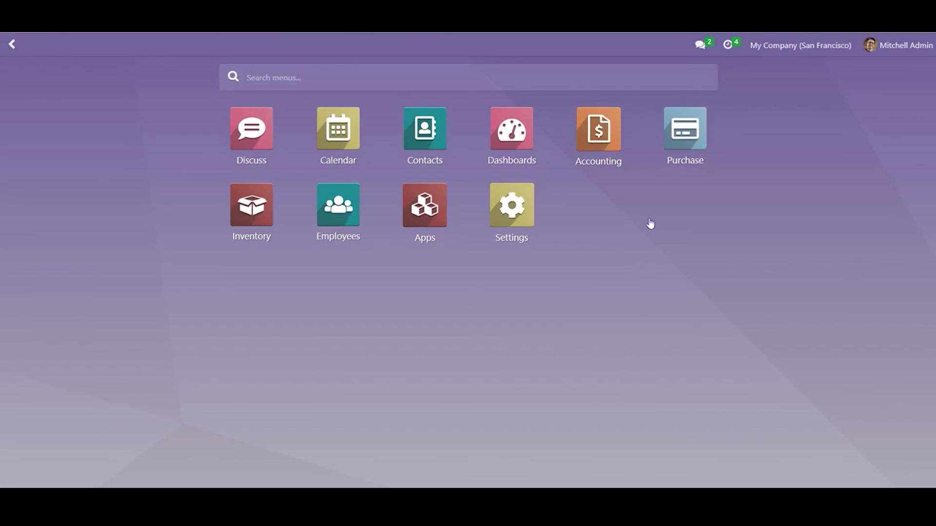
left_click(588, 147)
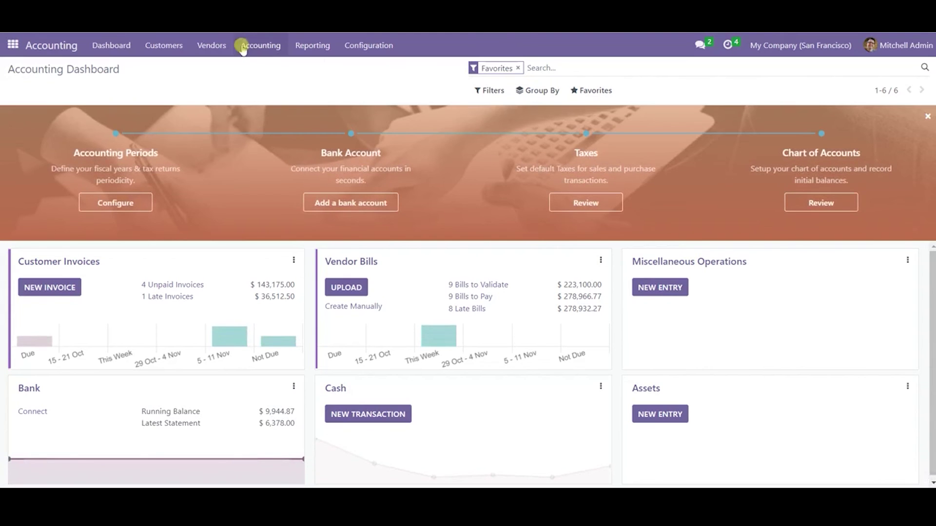
left_click(244, 46)
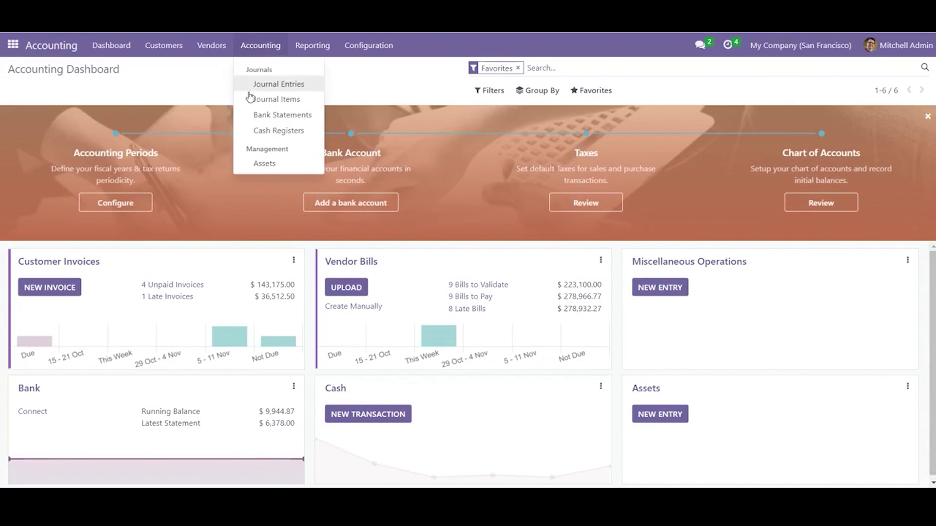
left_click(263, 164)
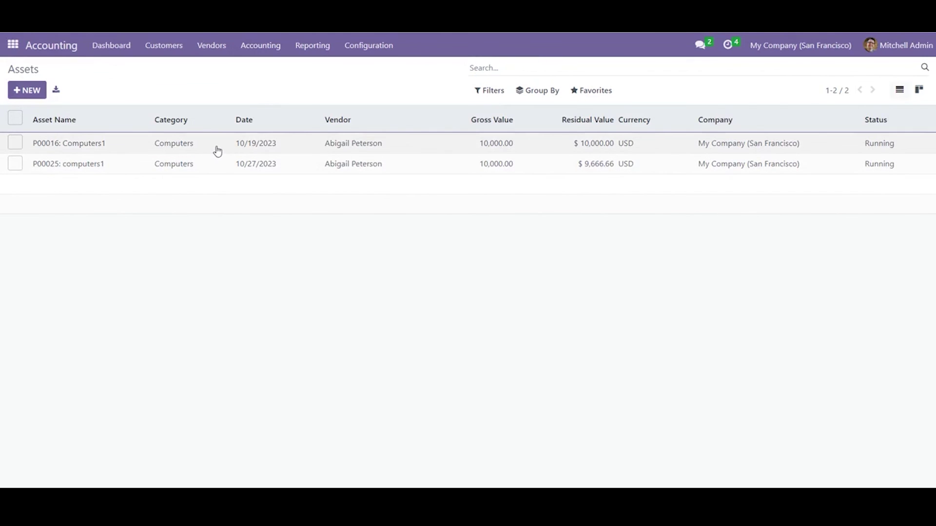
left_click(268, 47)
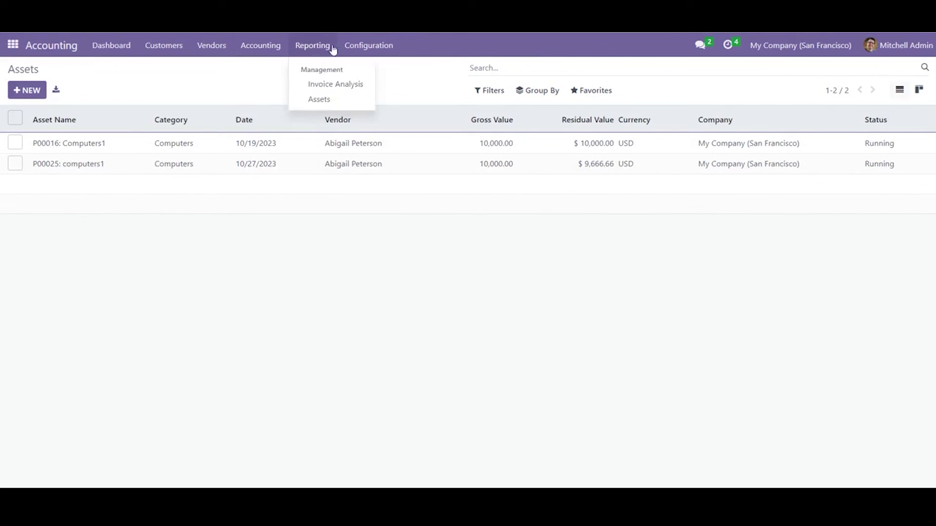
mouse_move(369, 46)
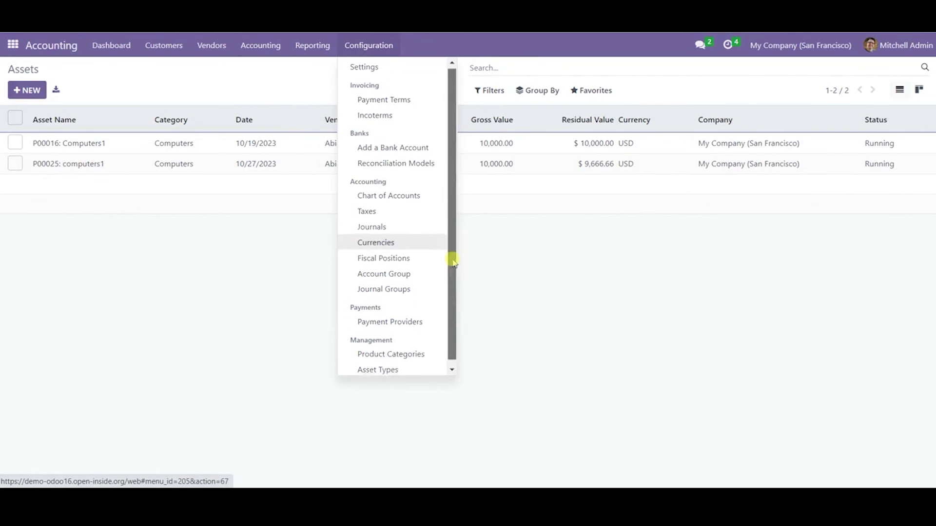
scroll(427, 301, "down", 1)
left_click(395, 366)
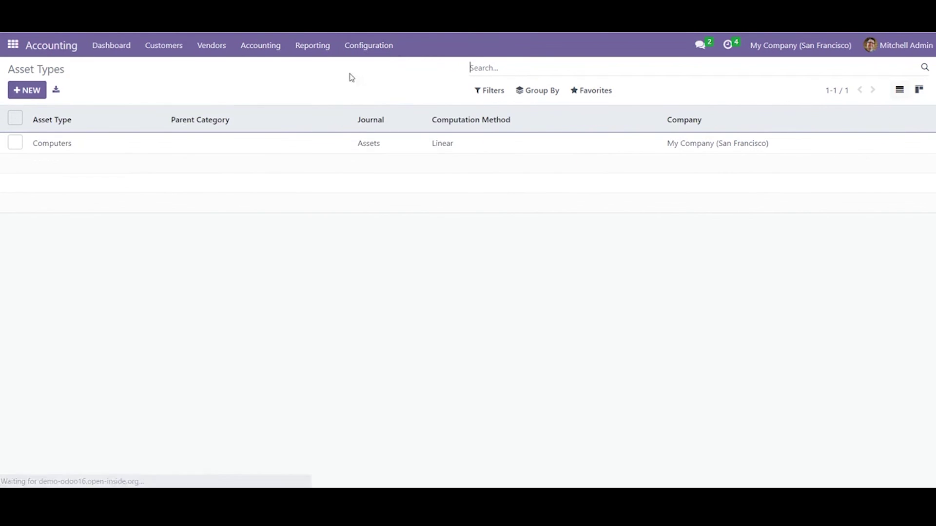